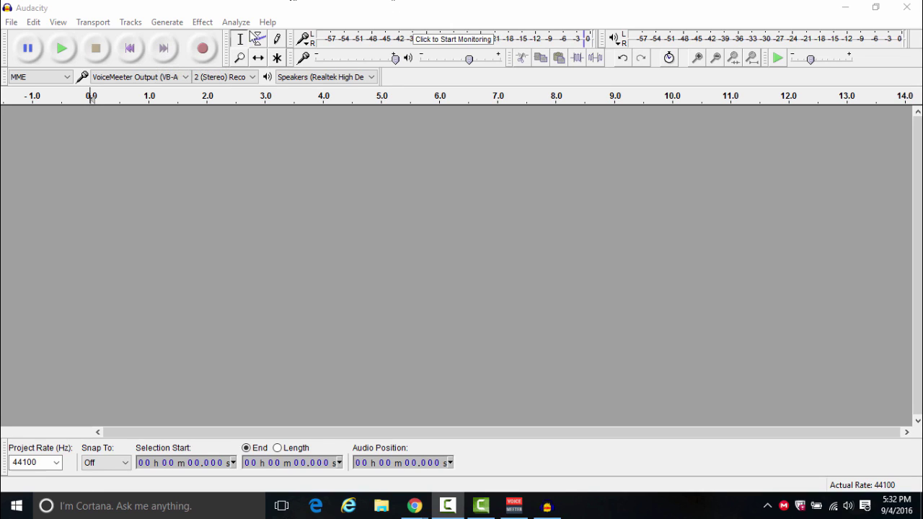
Record a stereo voice clip of about 10.2 seconds, with speech starting around 6.2 seconds
left_click(203, 49)
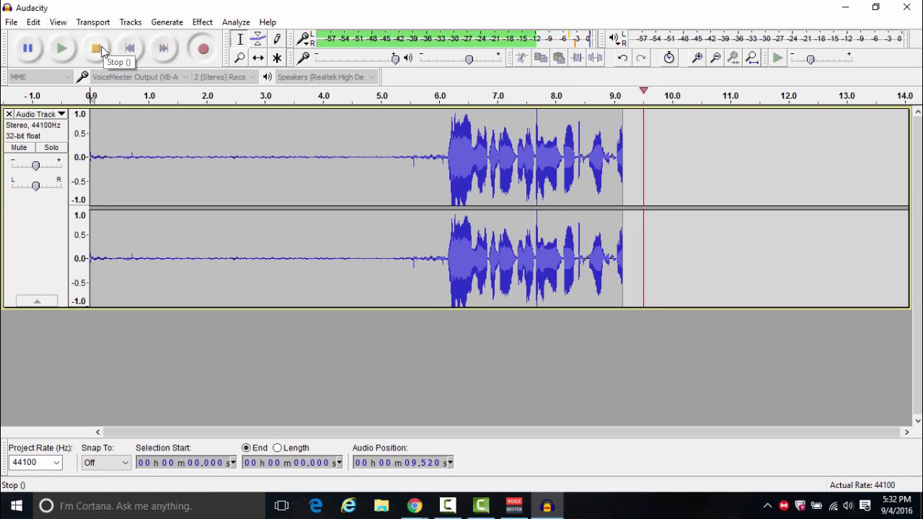
left_click(103, 51)
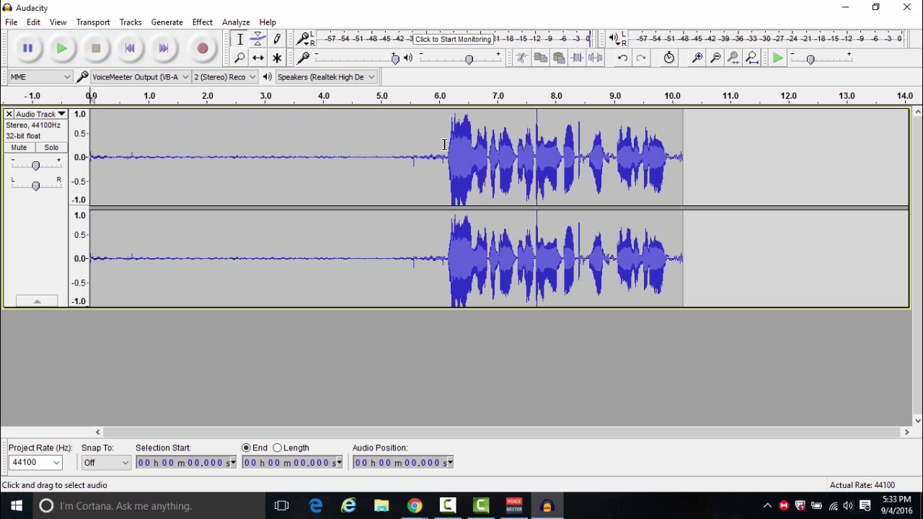
Capture the silent opening of the recording as the Noise Reduction noise profile
left_click_drag(444, 144, 85, 177)
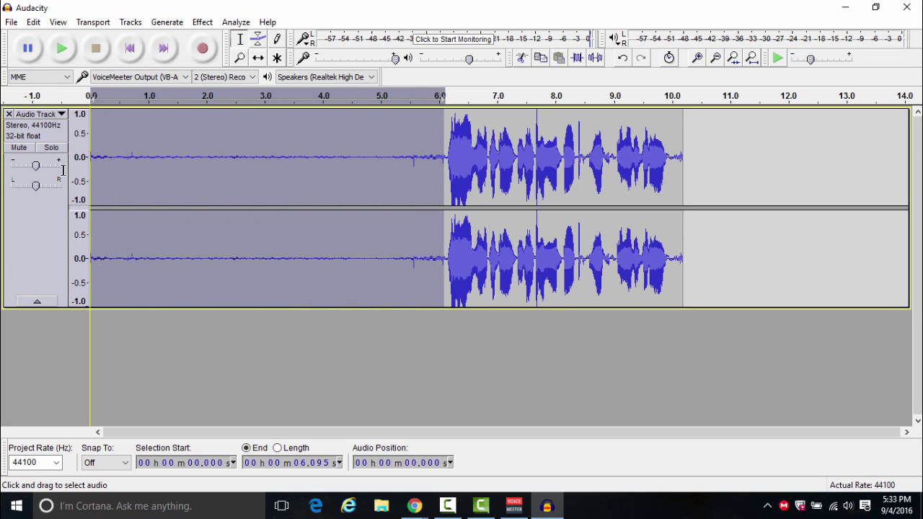
left_click(203, 21)
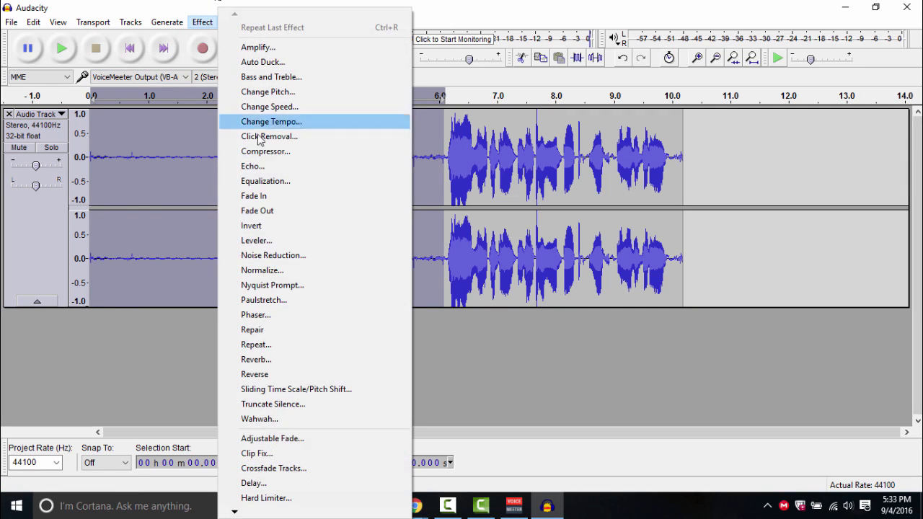
left_click(263, 255)
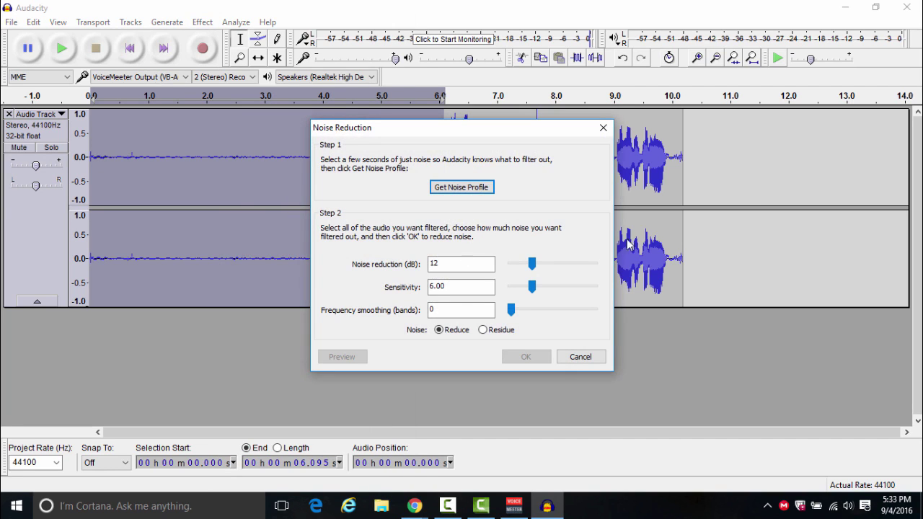
left_click(469, 188)
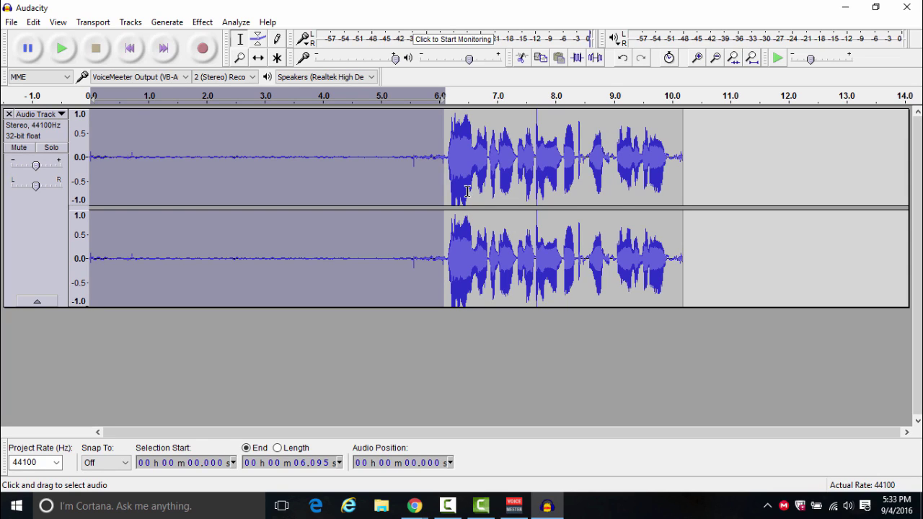
Apply Noise Reduction at 12 dB, sensitivity 6.00, smoothing 0 to the whole 10.188-second clip
key("ctrl+a")
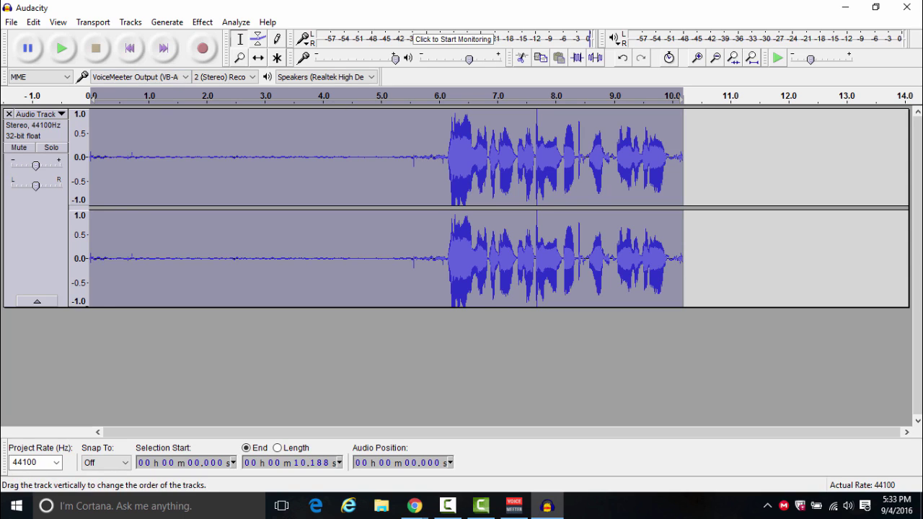
left_click(203, 23)
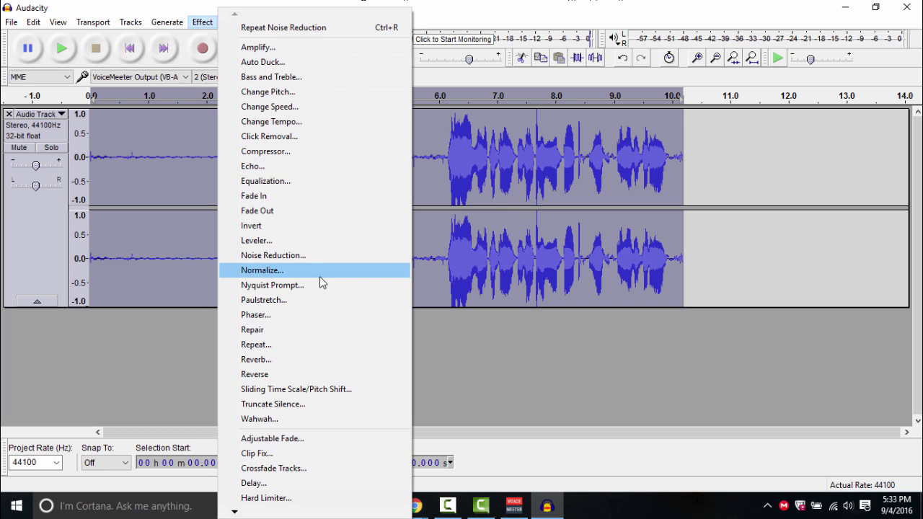
left_click(292, 257)
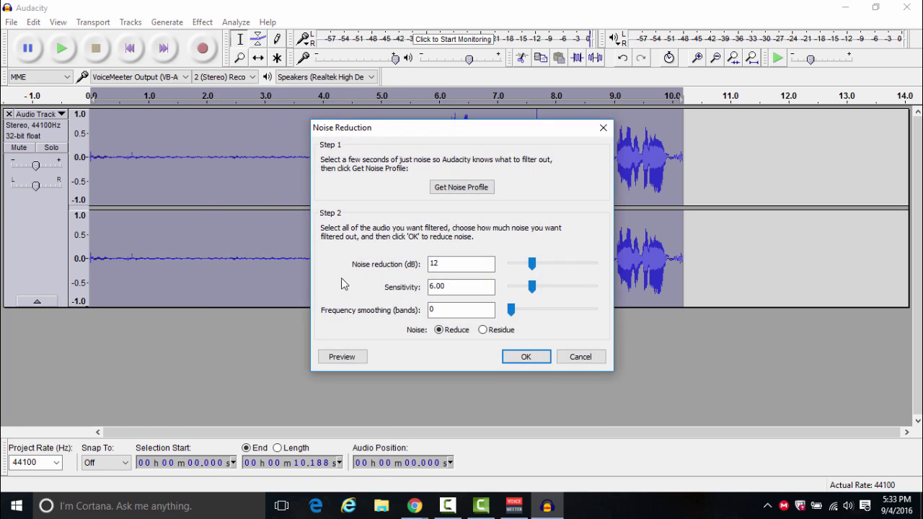
left_click(544, 361)
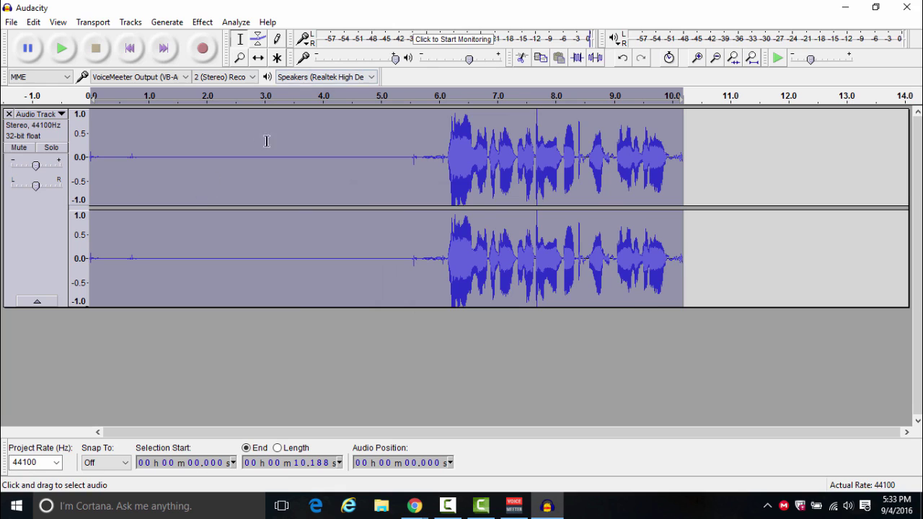
Normalize the whole clip to a -1.0 dB peak
left_click(204, 22)
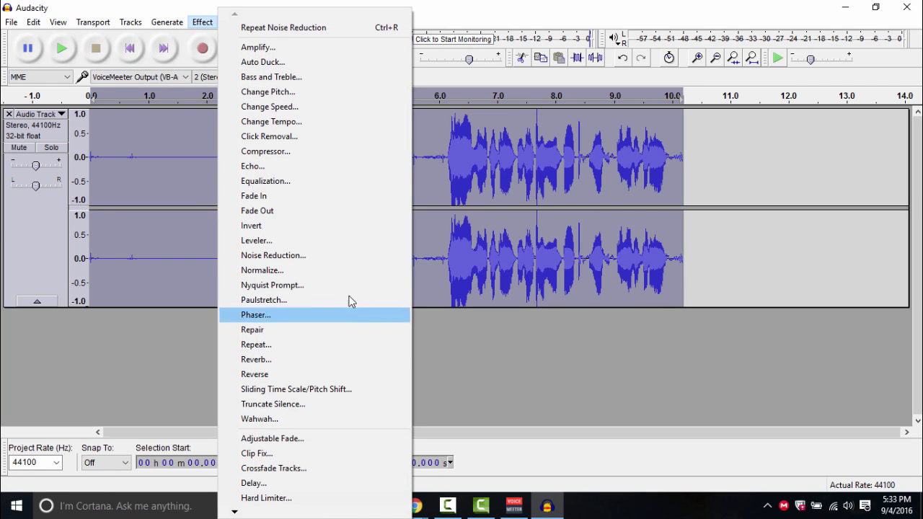
left_click(331, 268)
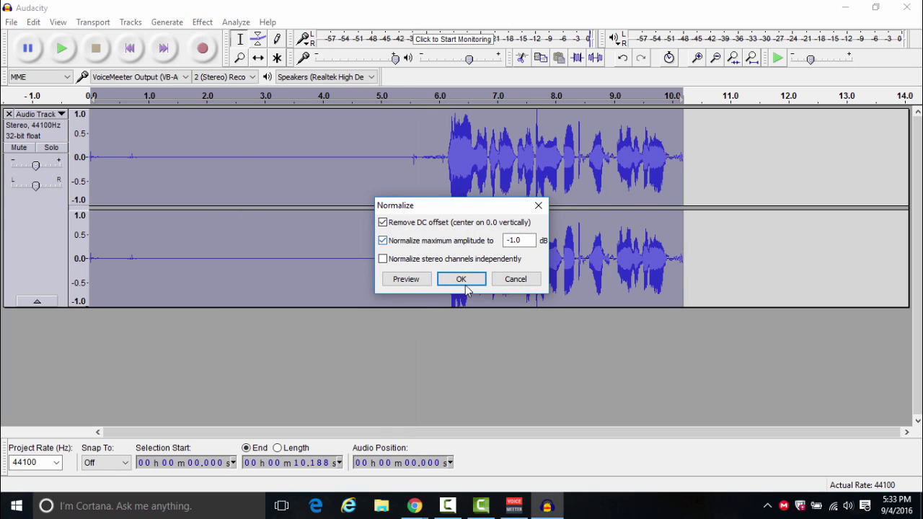
left_click(462, 281)
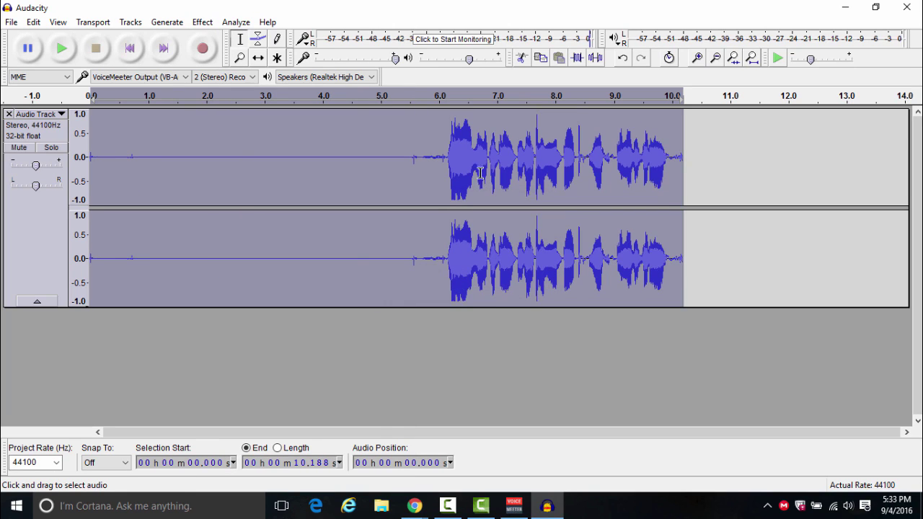
Compress the clip with default settings: -12 dB threshold, 2:1 ratio, make-up gain
left_click(205, 23)
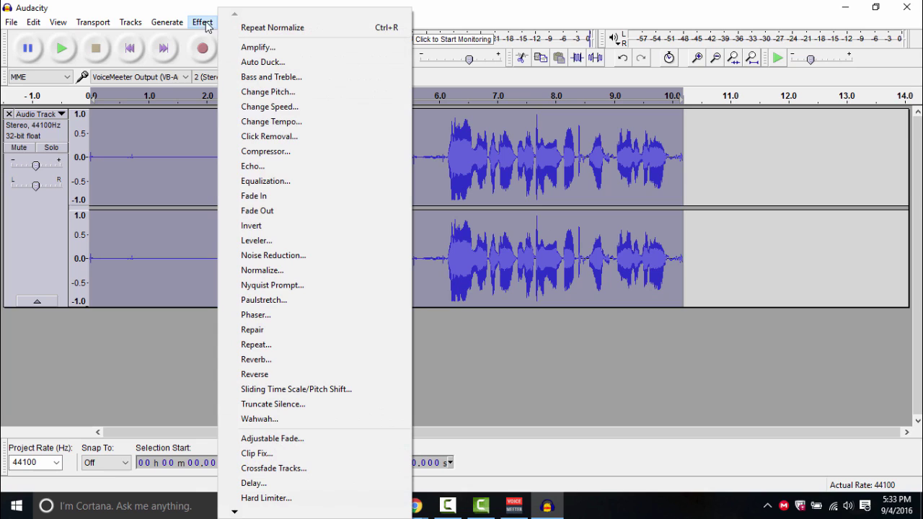
left_click(286, 150)
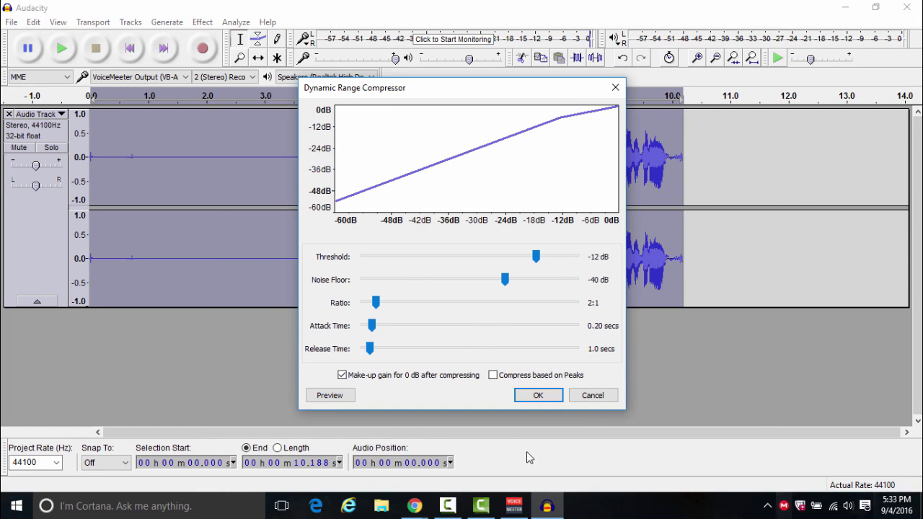
left_click(549, 397)
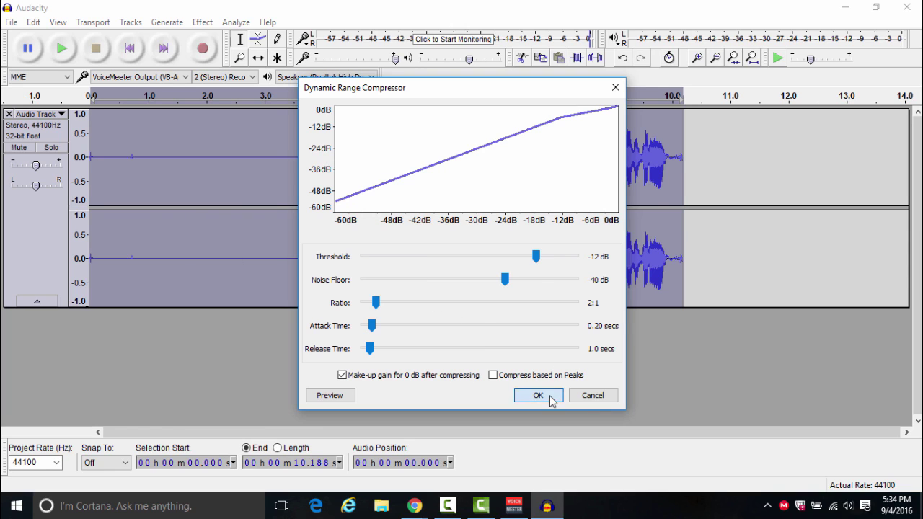
Apply the Bass Boost equalization curve to the clip
left_click(202, 23)
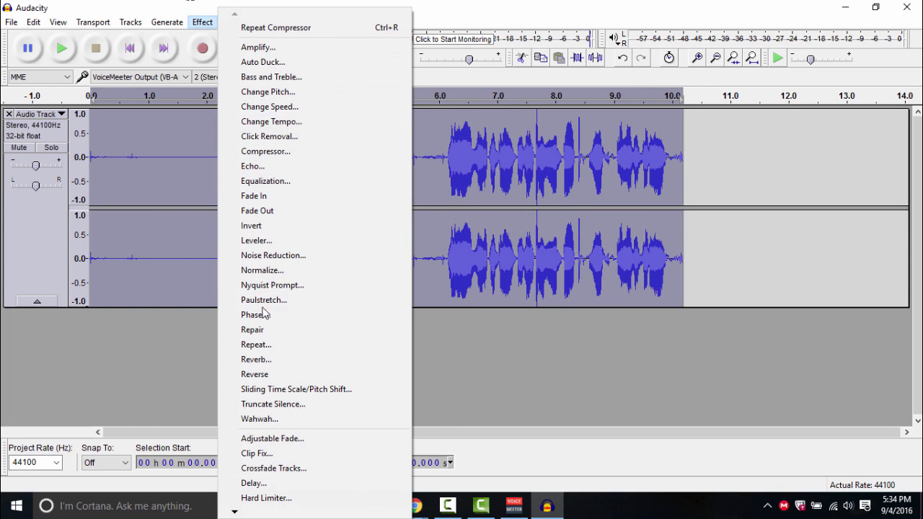
left_click(277, 182)
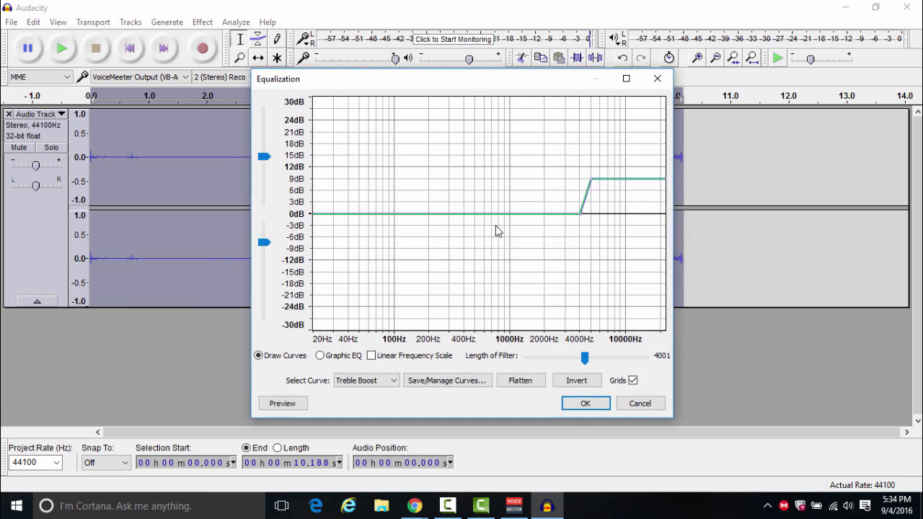
left_click(360, 383)
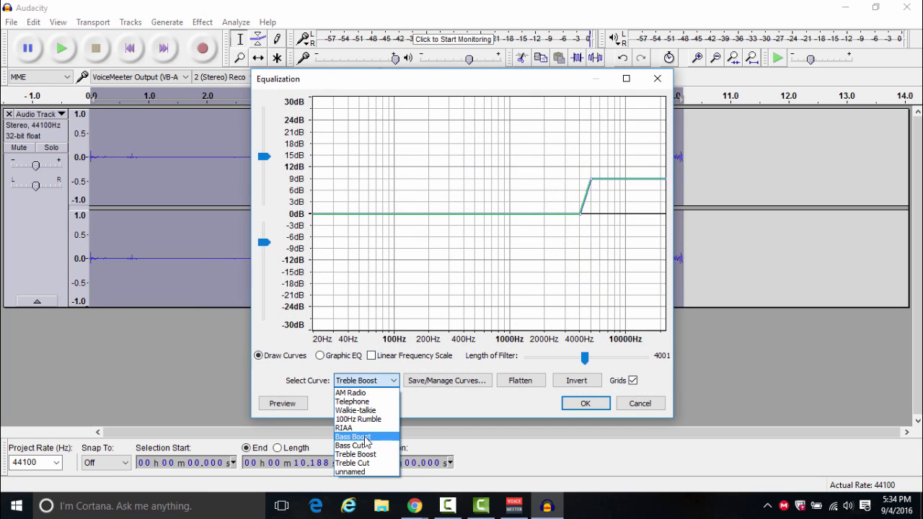
left_click(366, 438)
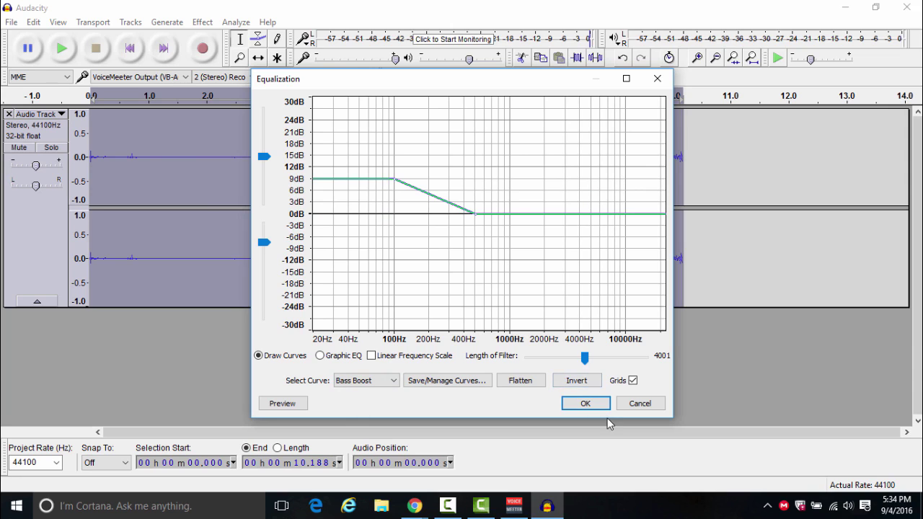
left_click(584, 404)
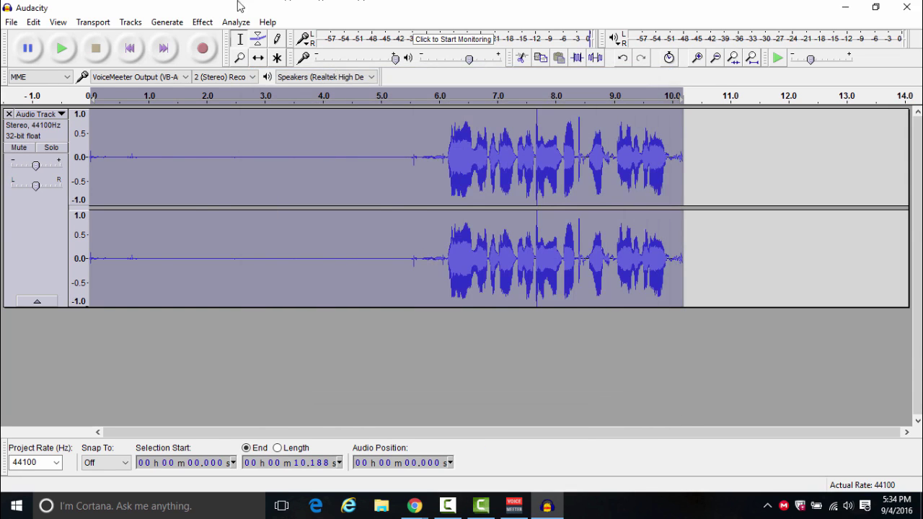
Apply the Treble Boost equalization curve to the clip as well
left_click(209, 23)
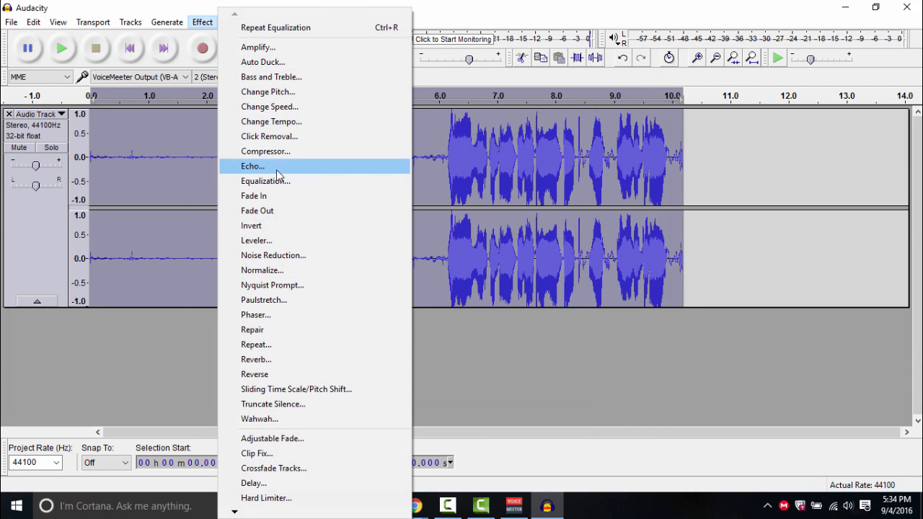
left_click(280, 181)
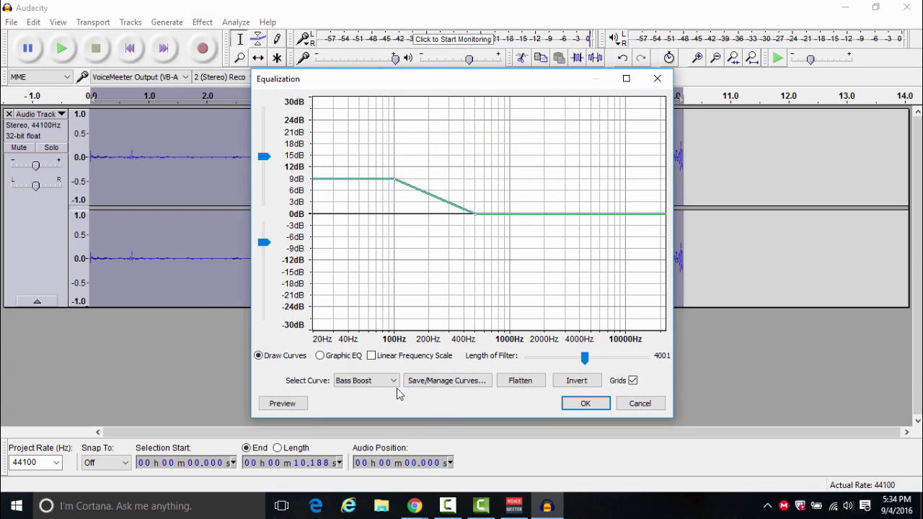
left_click(357, 380)
left_click(371, 455)
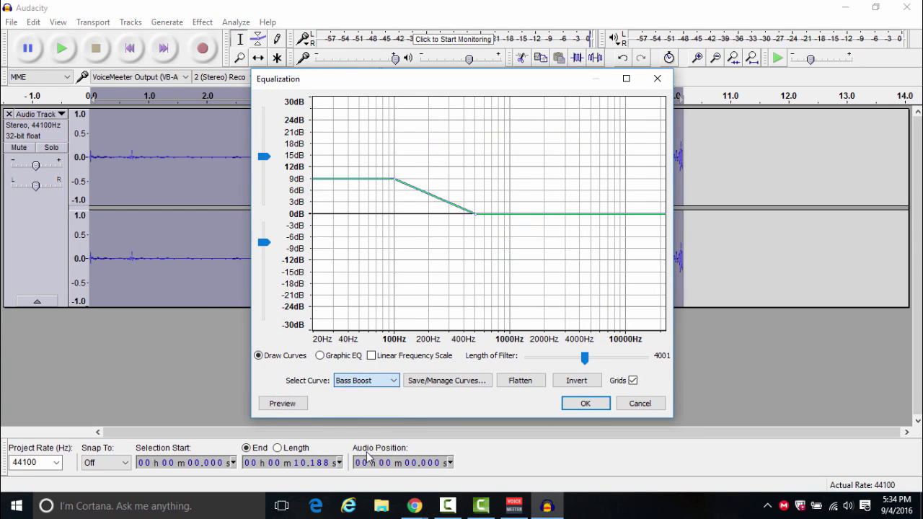
left_click(585, 404)
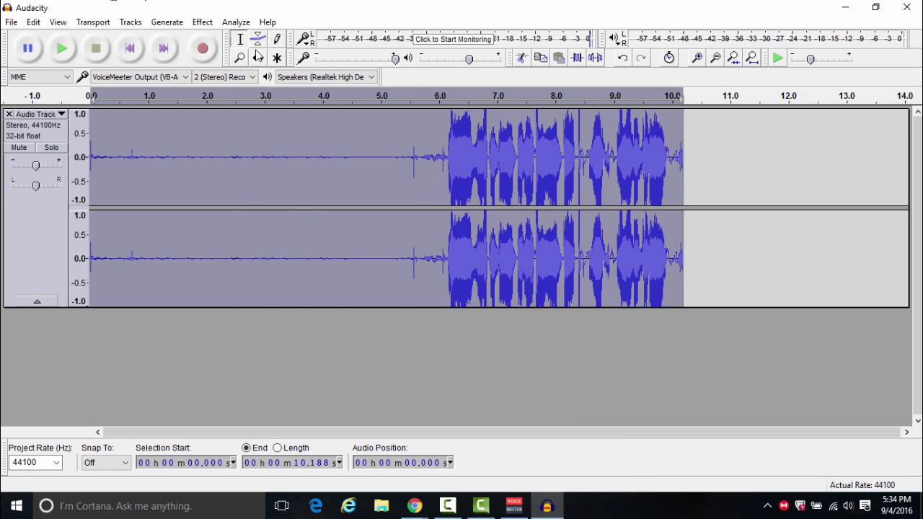
Normalize the clip to a -1.0 dB peak
left_click(203, 22)
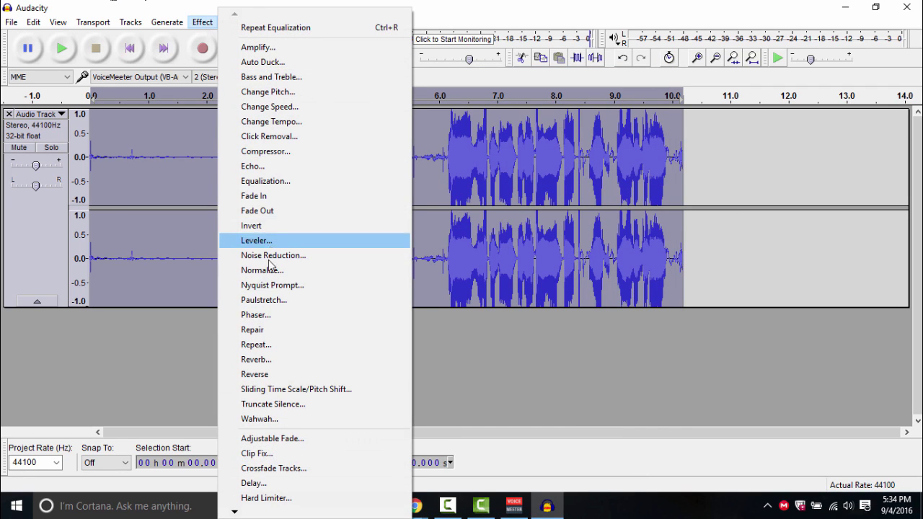
left_click(263, 270)
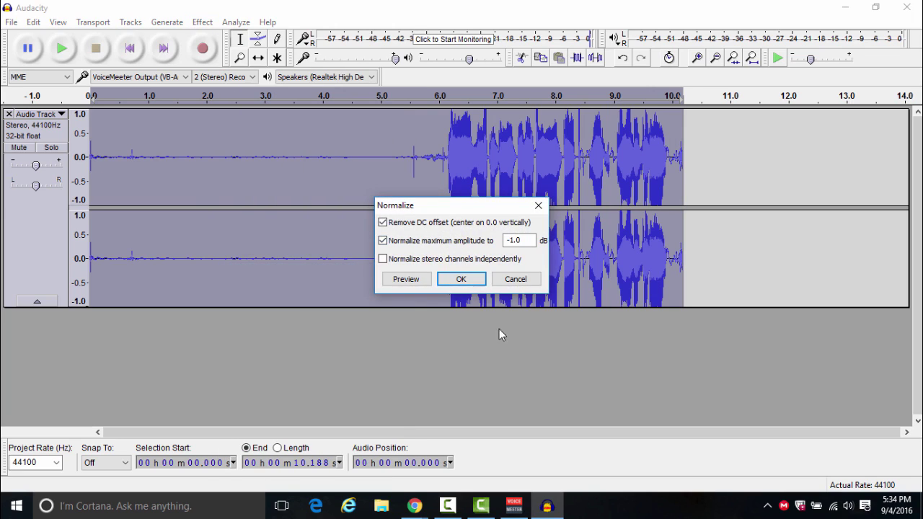
left_click(460, 279)
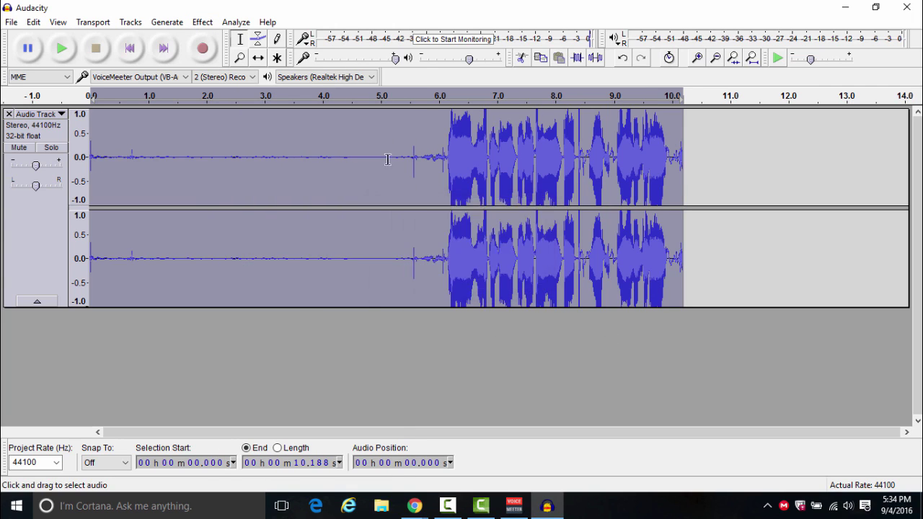
Apply a Hard Limiter with a -4 dB limit to the whole clip
left_click(207, 25)
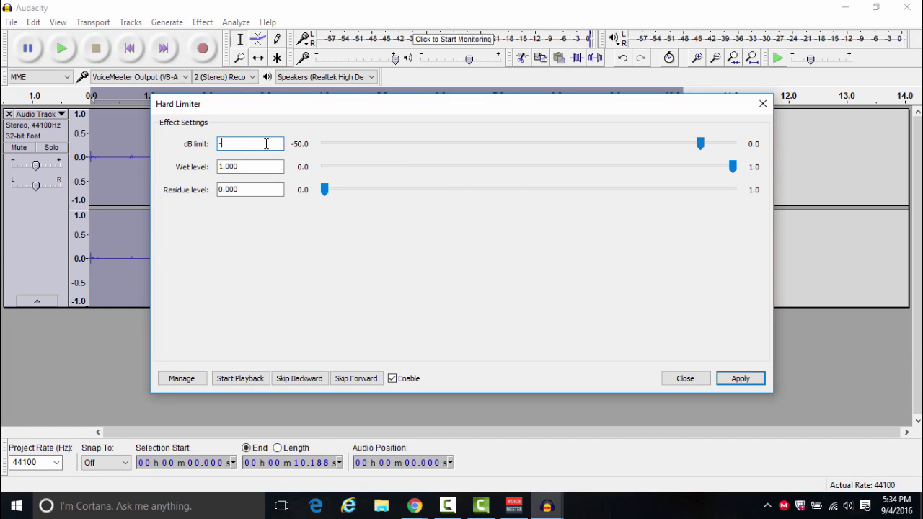
key("BackSpace")
type("-4")
left_click(747, 379)
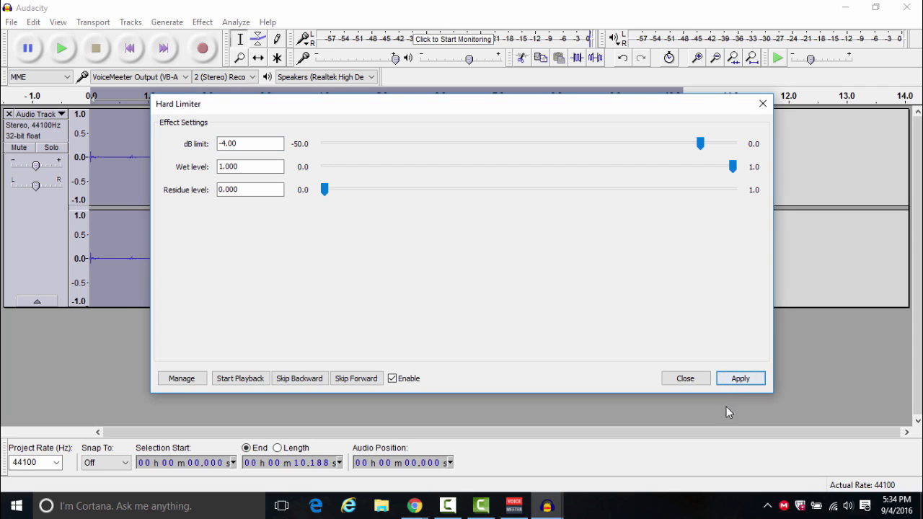
left_click(686, 379)
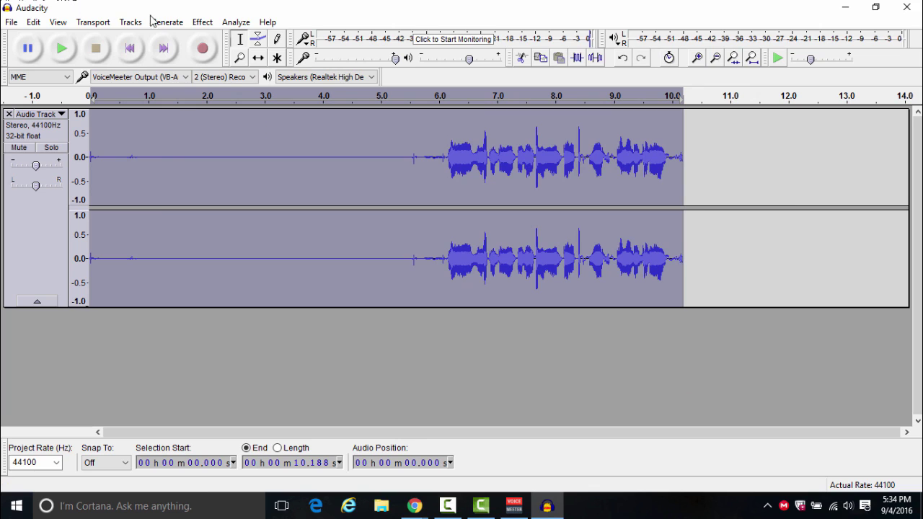
Normalize the clip once more to a -1.0 dB peak
left_click(204, 23)
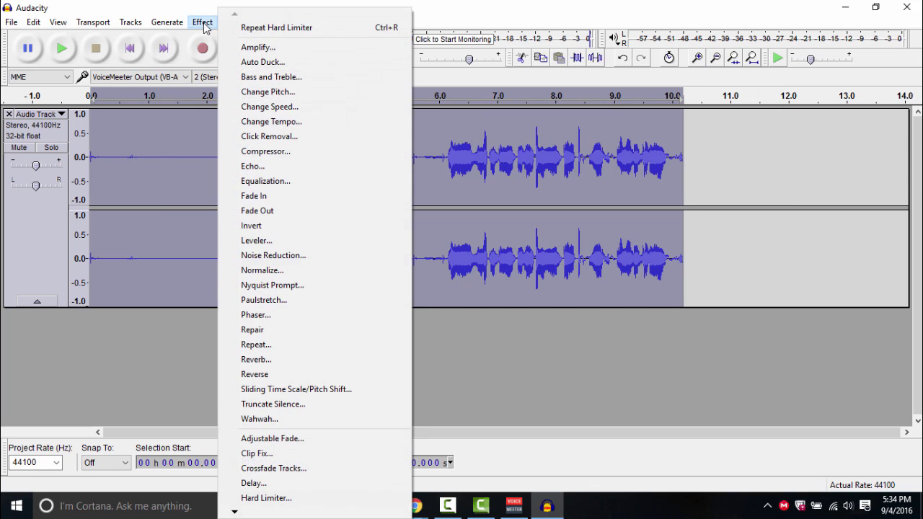
left_click(288, 270)
left_click(474, 281)
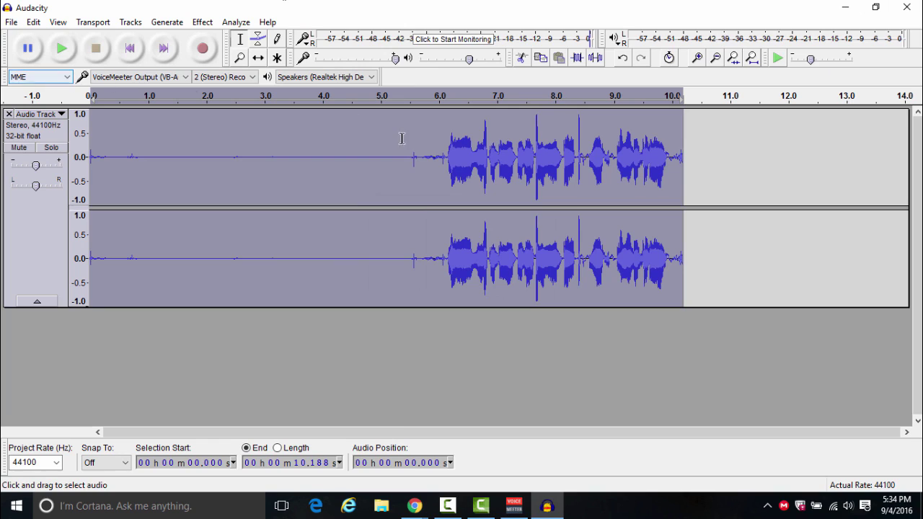
Cut the leading silence from 0 to about 6.037 s so speech starts immediately
left_click(312, 143)
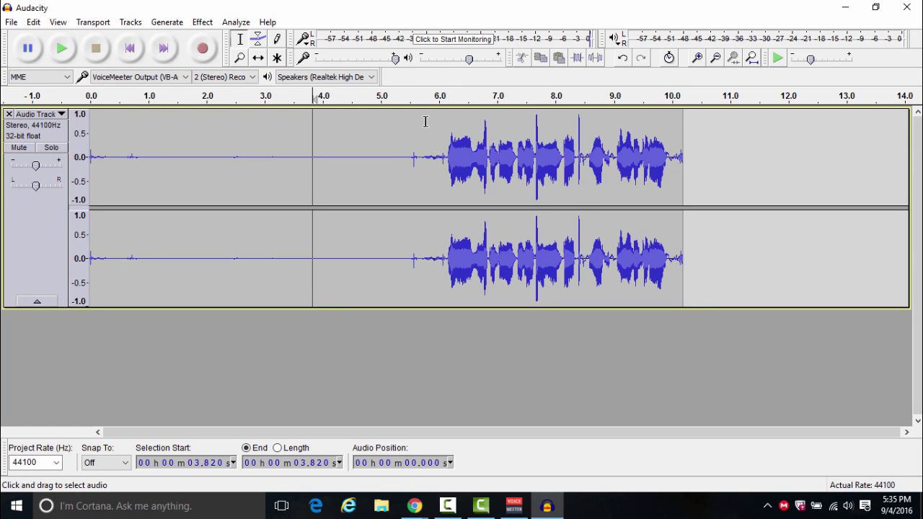
left_click_drag(439, 145, 87, 181)
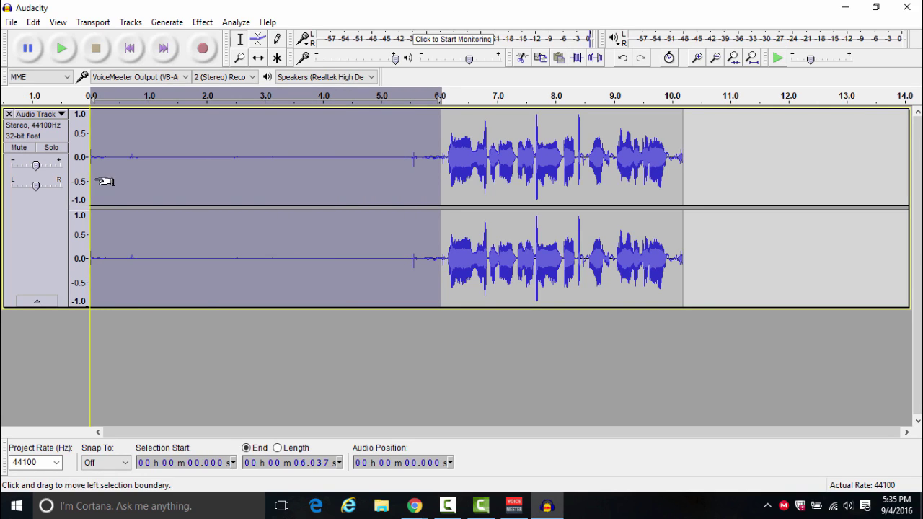
left_click(522, 58)
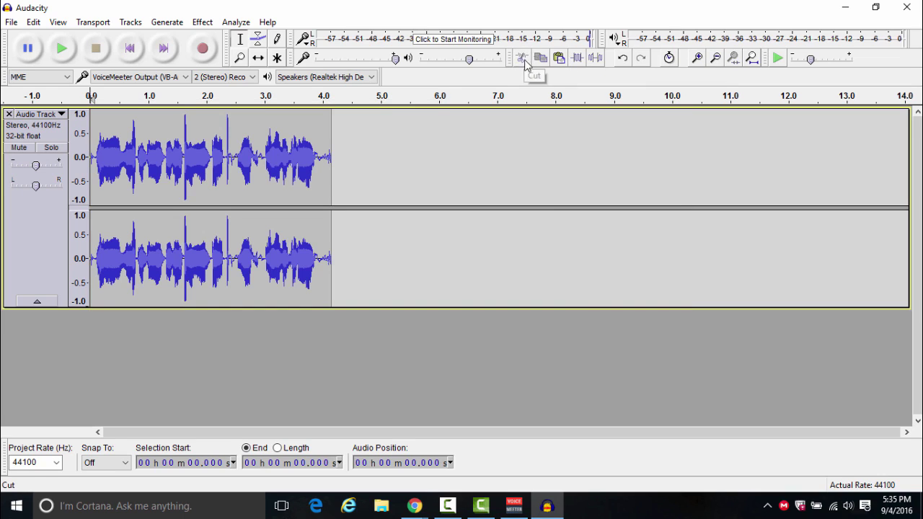
left_click(11, 22)
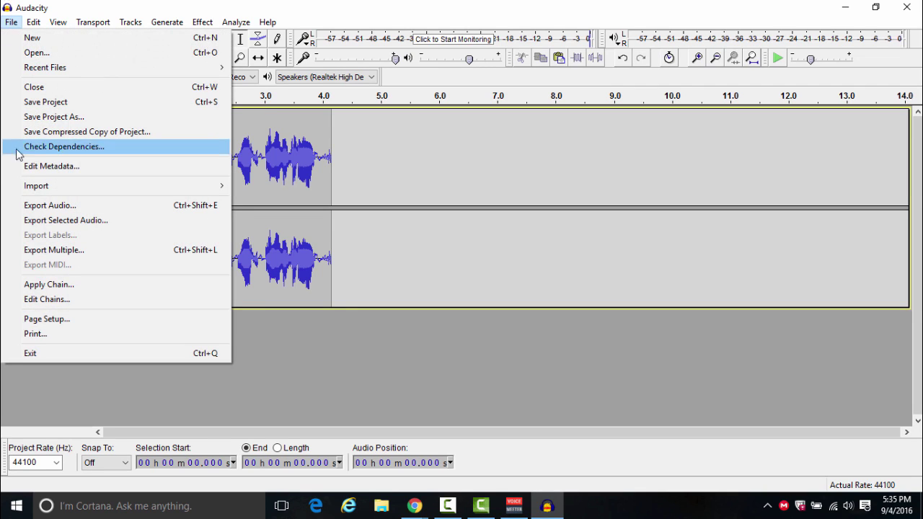
left_click(47, 206)
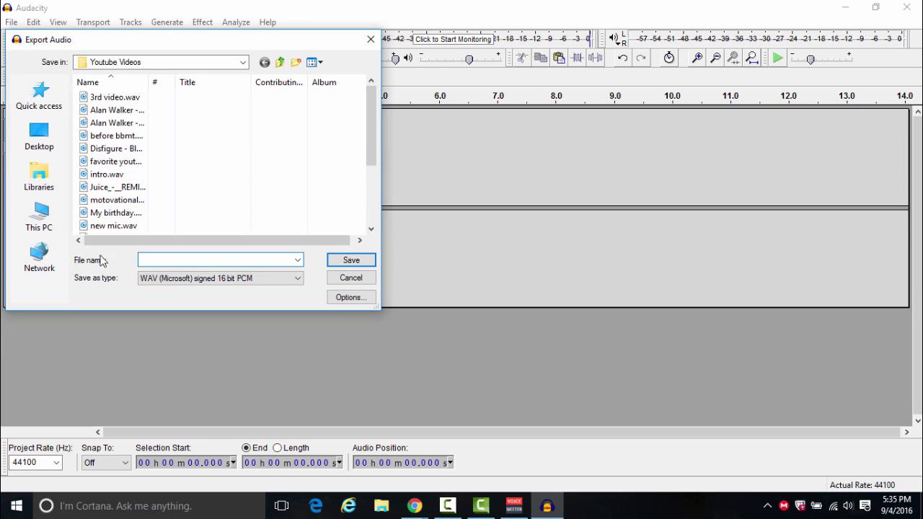
left_click(214, 280)
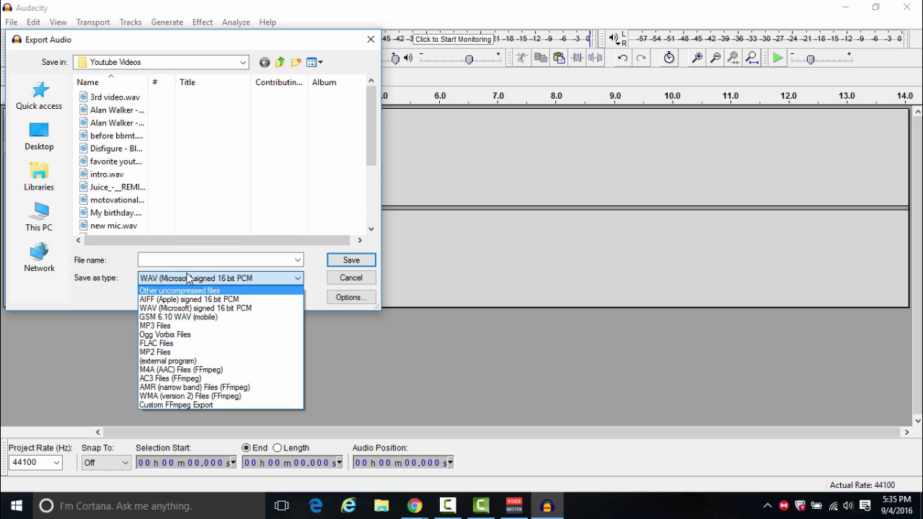
left_click(196, 309)
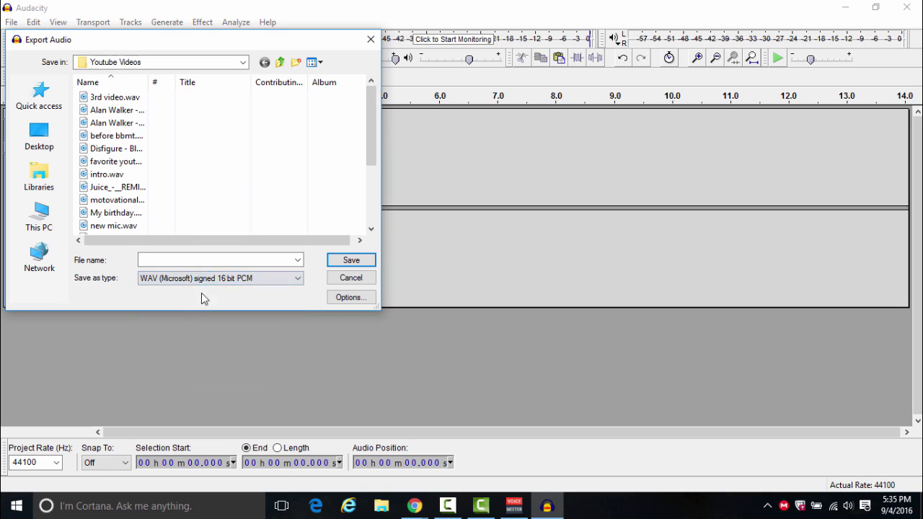
left_click(246, 263)
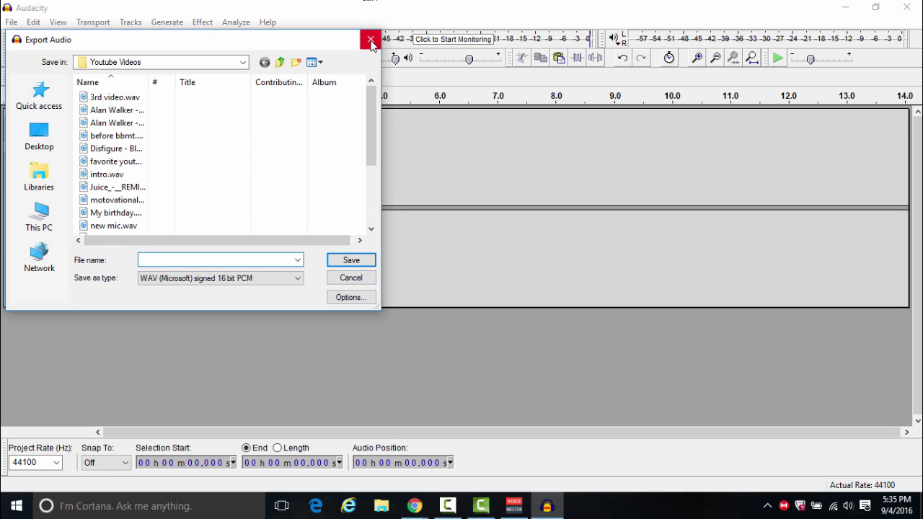
key("Escape")
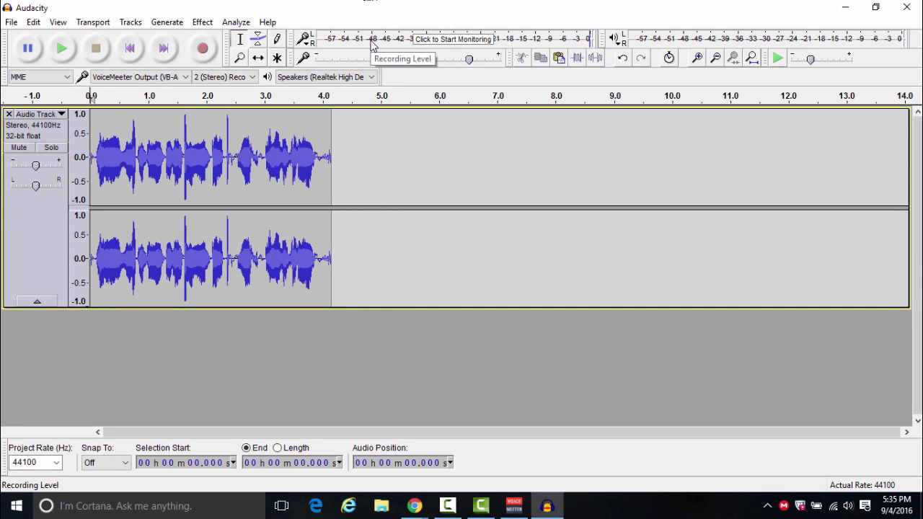